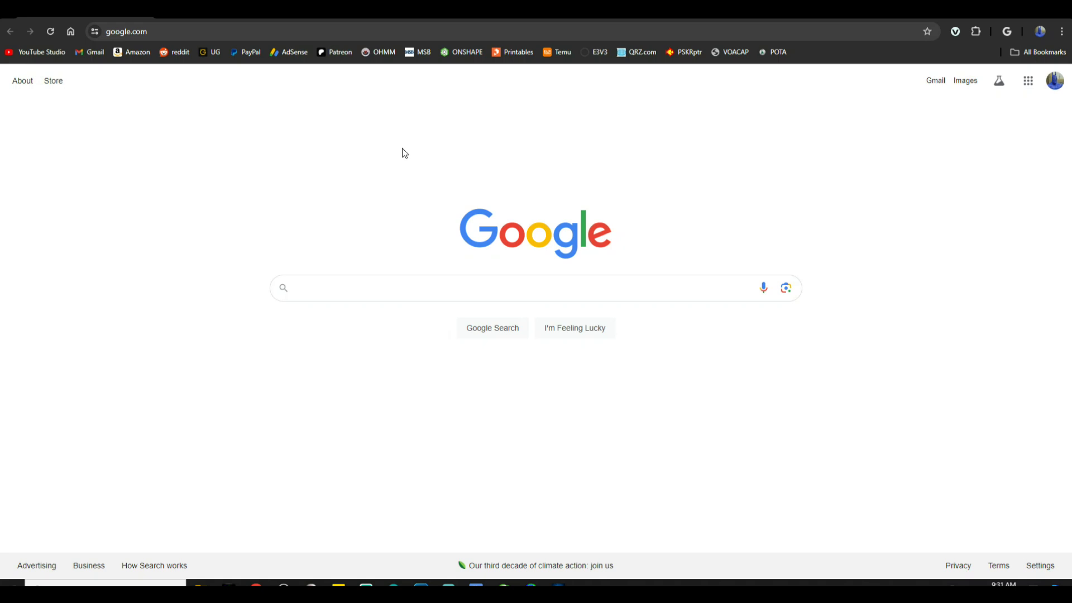
- Search Google for 'websdr' and open the websdr.org result
click(350, 288)
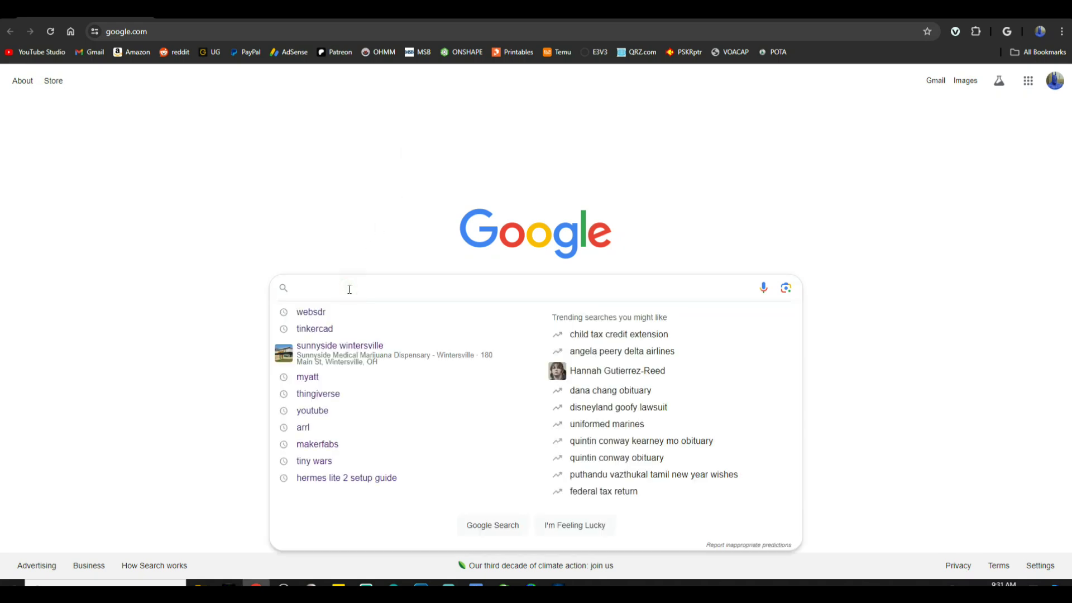
text(websdr)
key(Return)
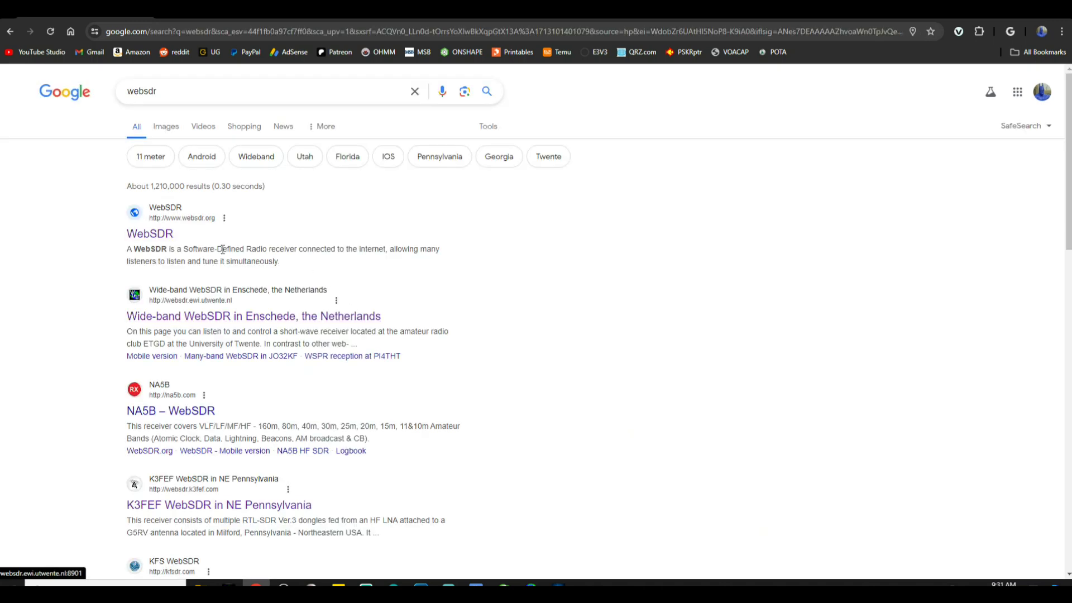
click(155, 239)
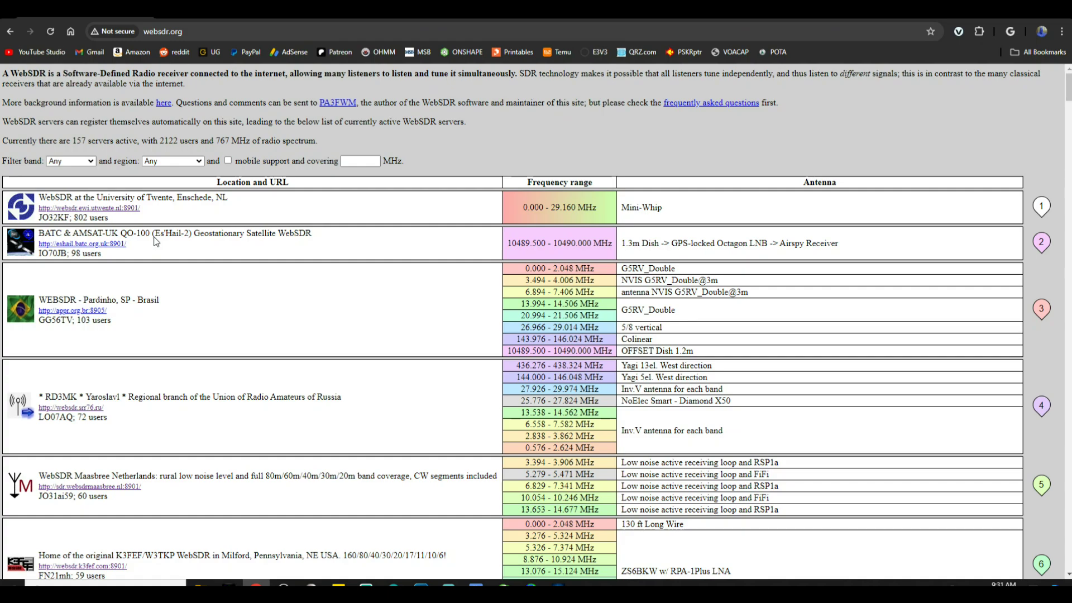
- Browse the server list, then filter it to the 20m band and North America region
scroll(156, 241, down, 15)
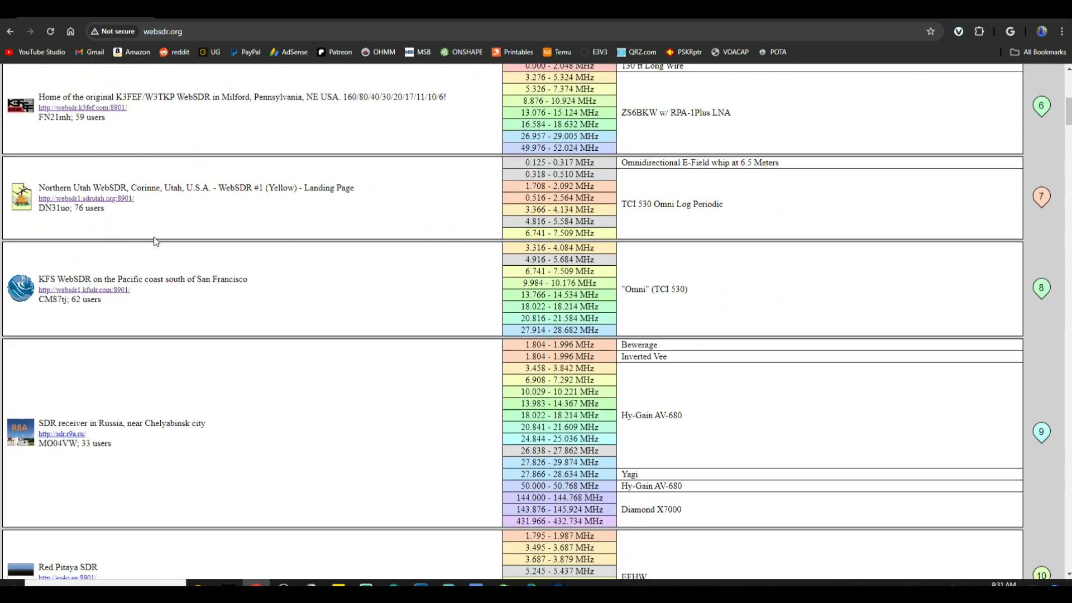
scroll(156, 241, down, 15)
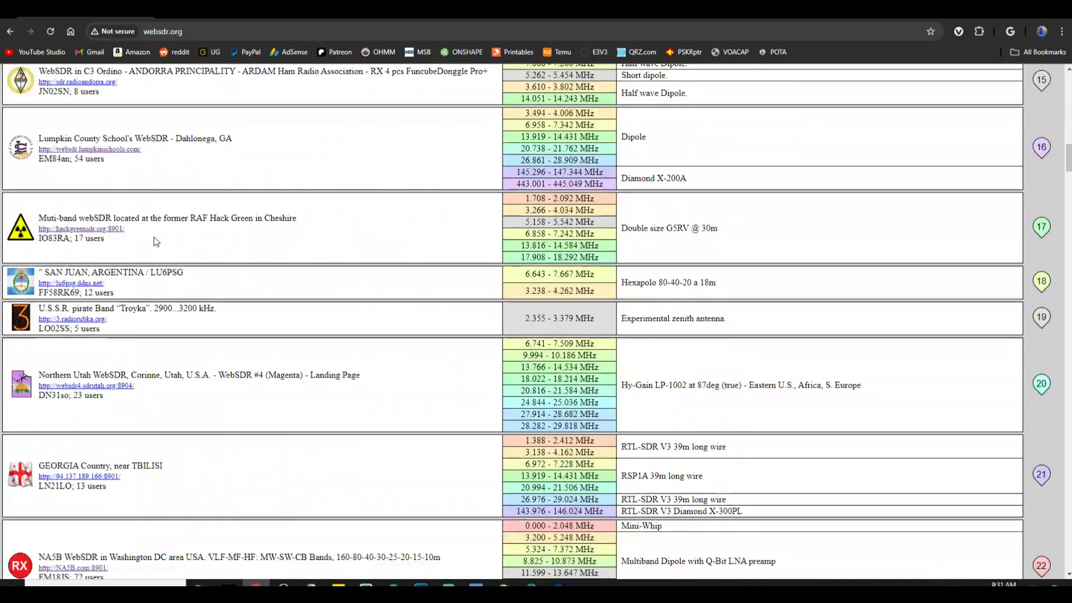
scroll(155, 241, down, 20)
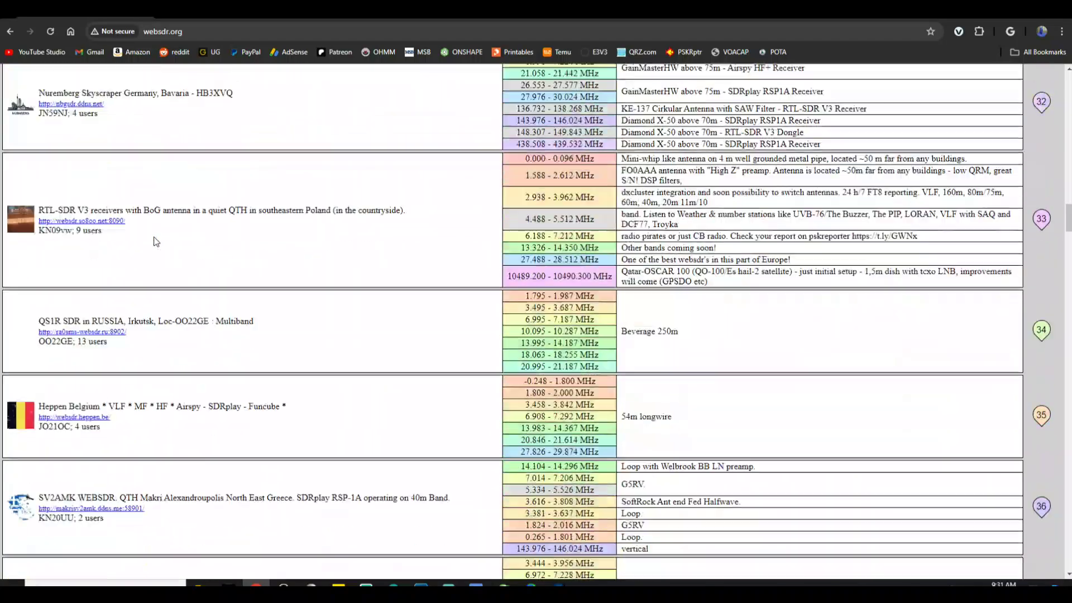
scroll(156, 242, up, 6)
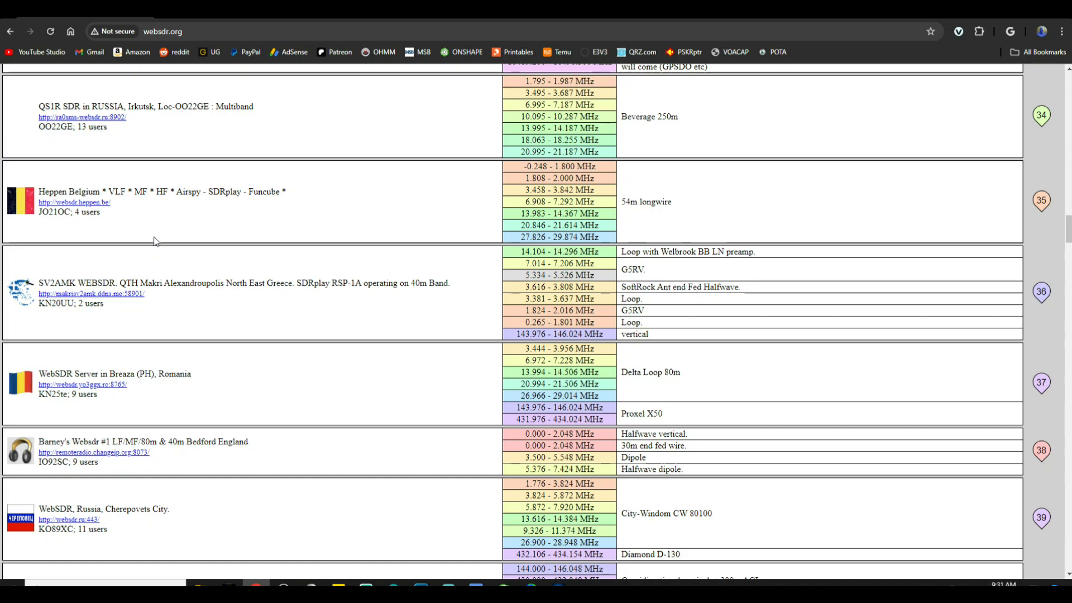
scroll(156, 241, up, 15)
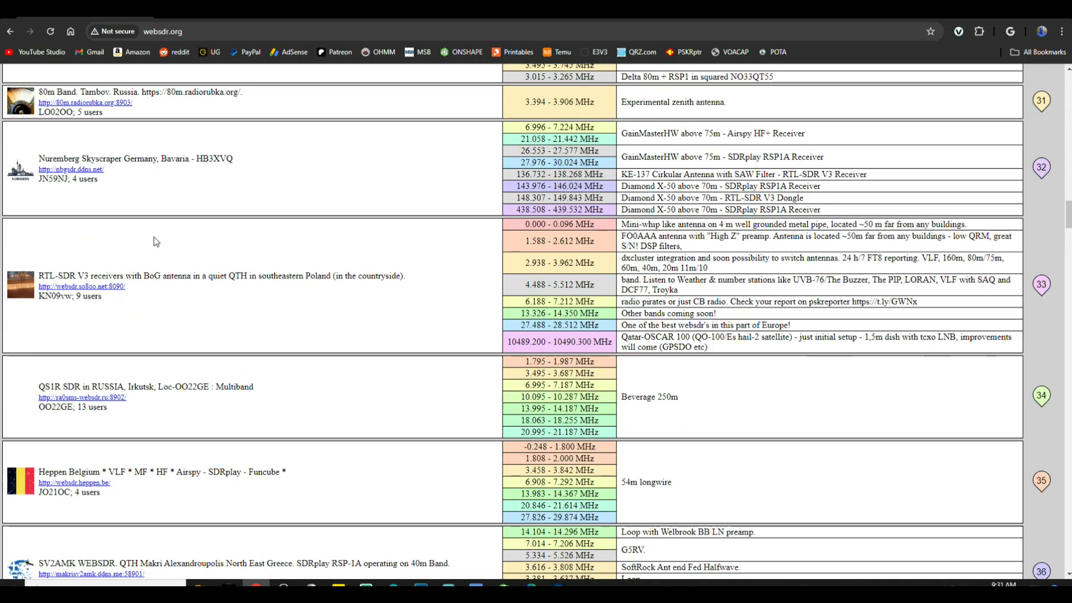
scroll(156, 241, up, 3)
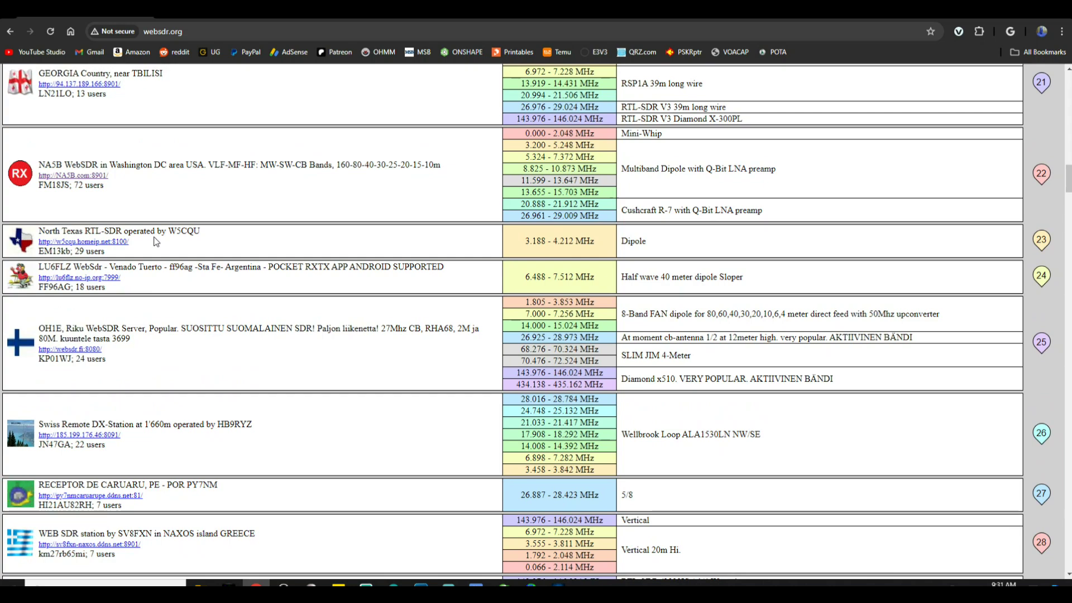
scroll(155, 241, up, 20)
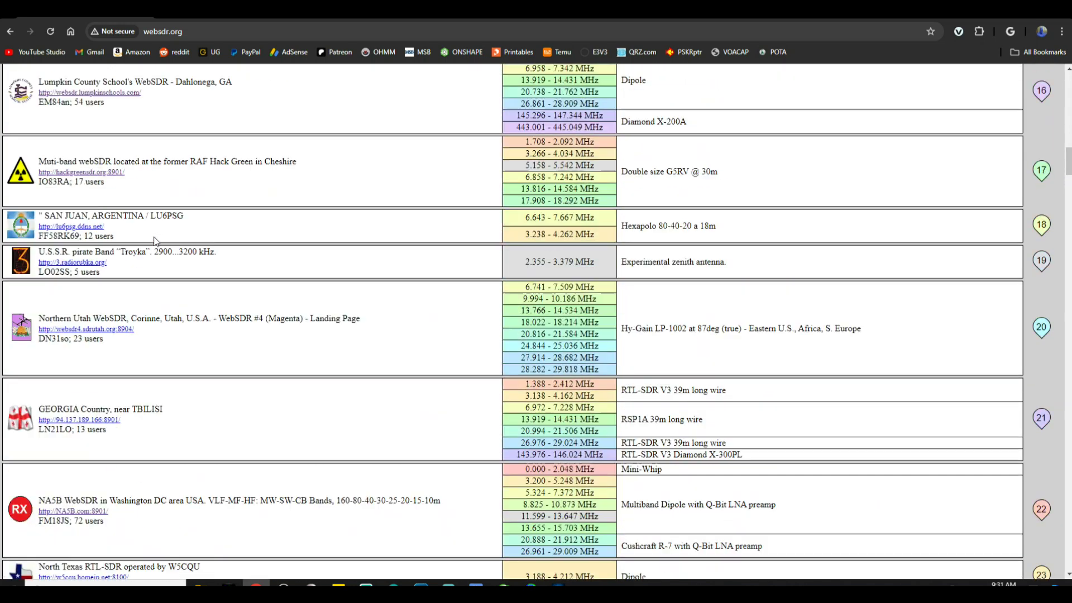
scroll(154, 241, up, 1)
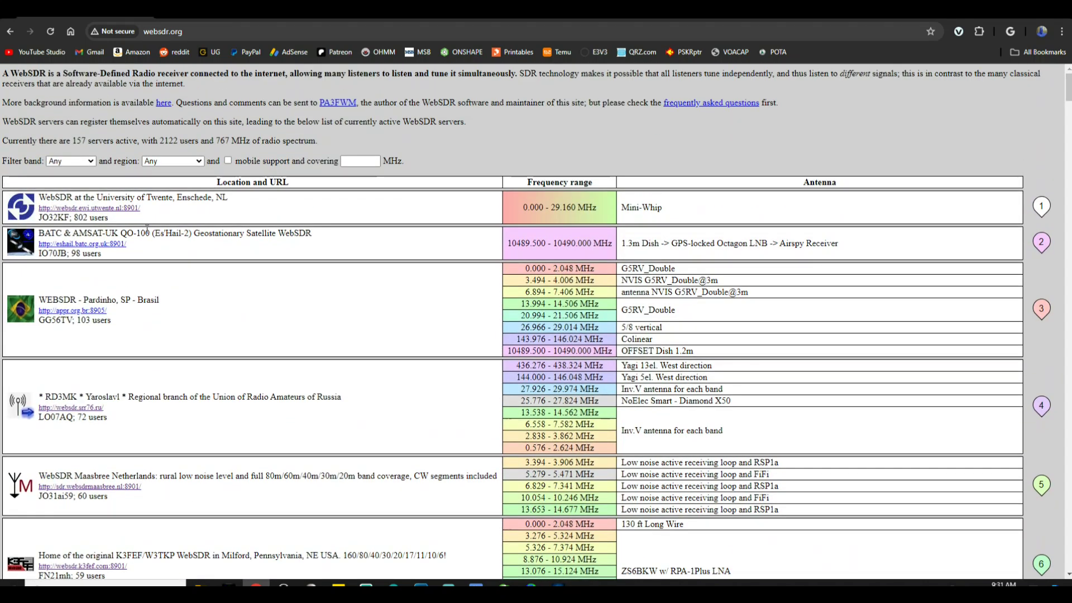
click(92, 161)
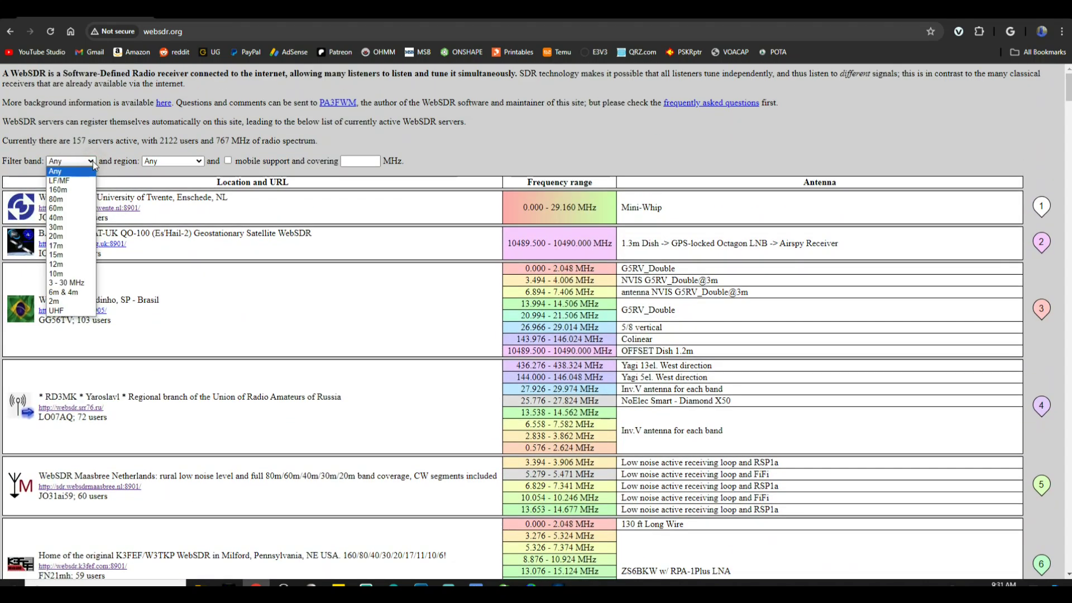
click(66, 237)
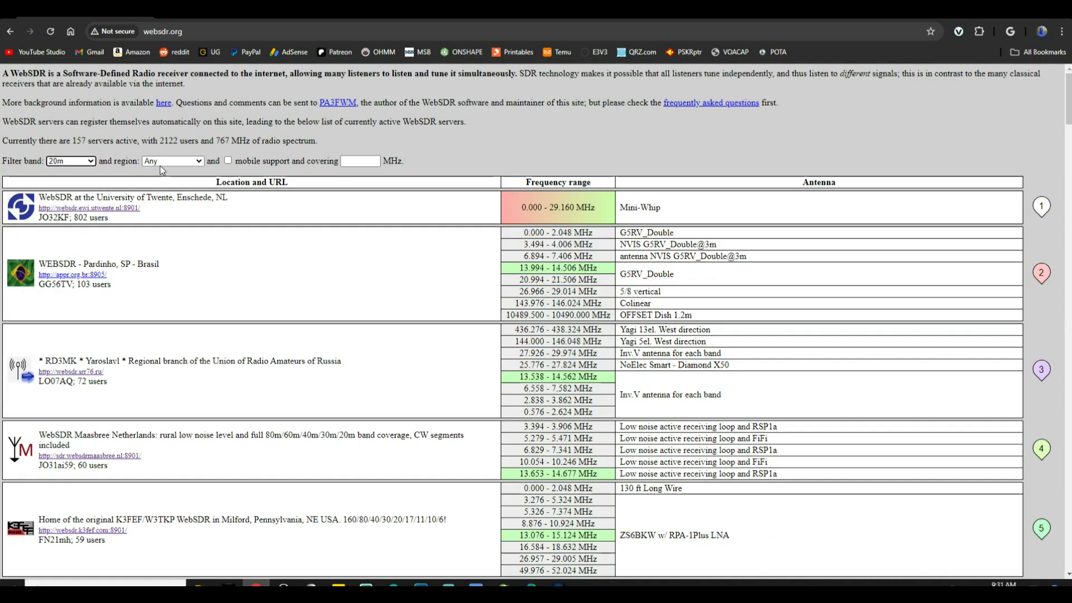
click(199, 162)
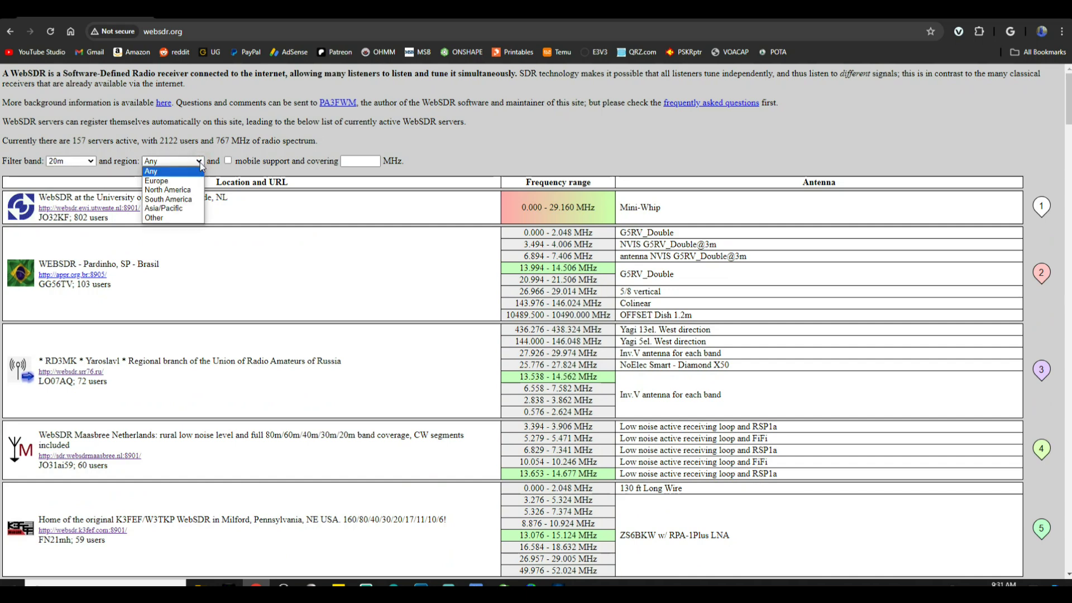
click(187, 190)
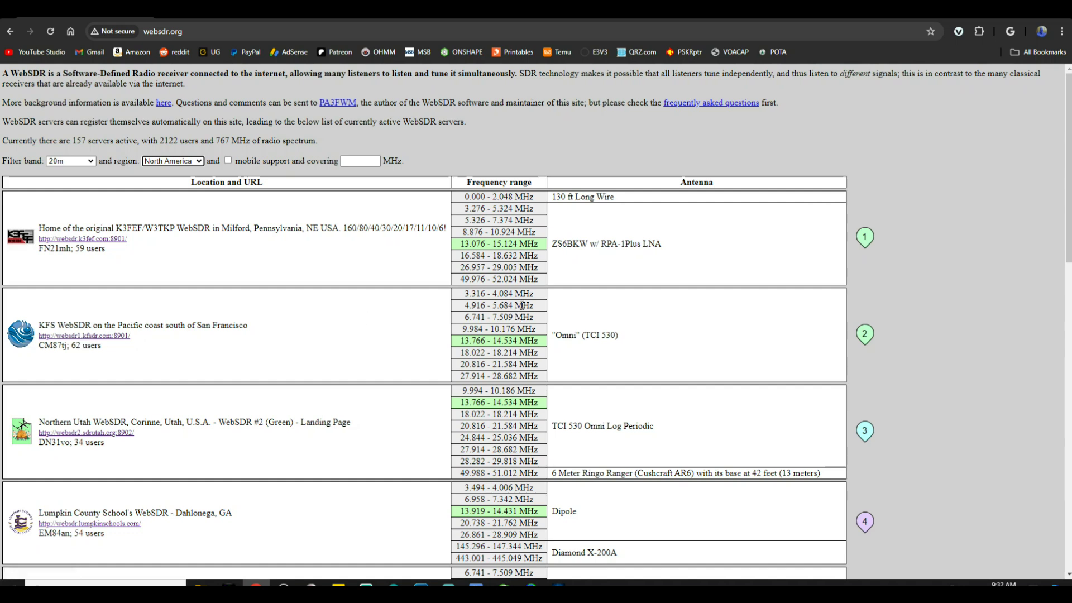
- Open the KFS receiver at websdr1.kfsdr.com:8901 from the filtered list
click(461, 292)
drag(461, 291, 534, 375)
click(649, 334)
click(107, 337)
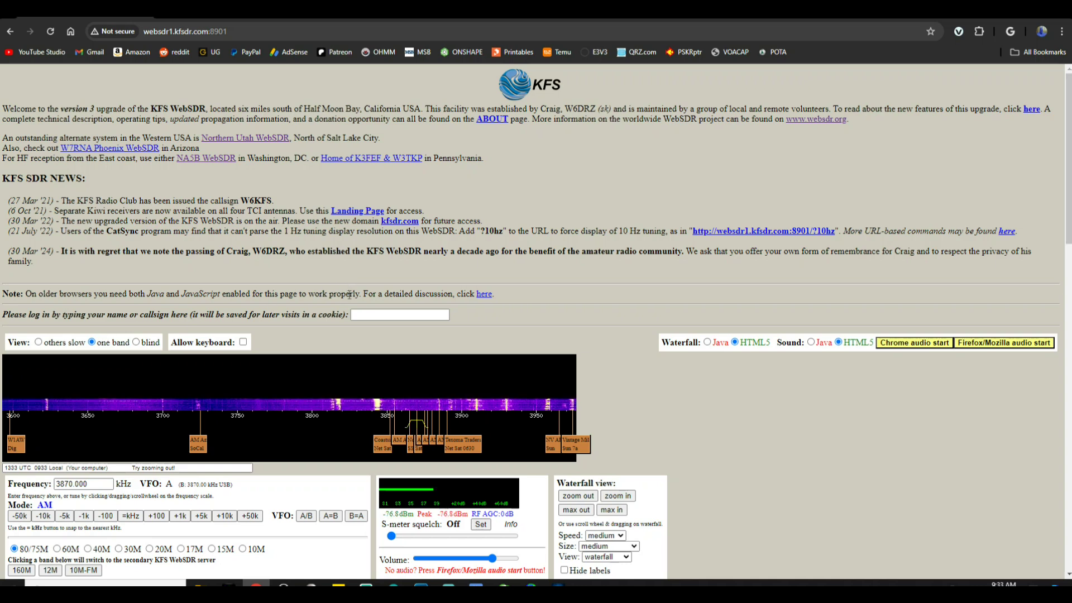
- Select the 20M band so the KFS receiver tunes to 14300.000 kHz USB
scroll(599, 152, down, 3)
scroll(598, 150, down, 2)
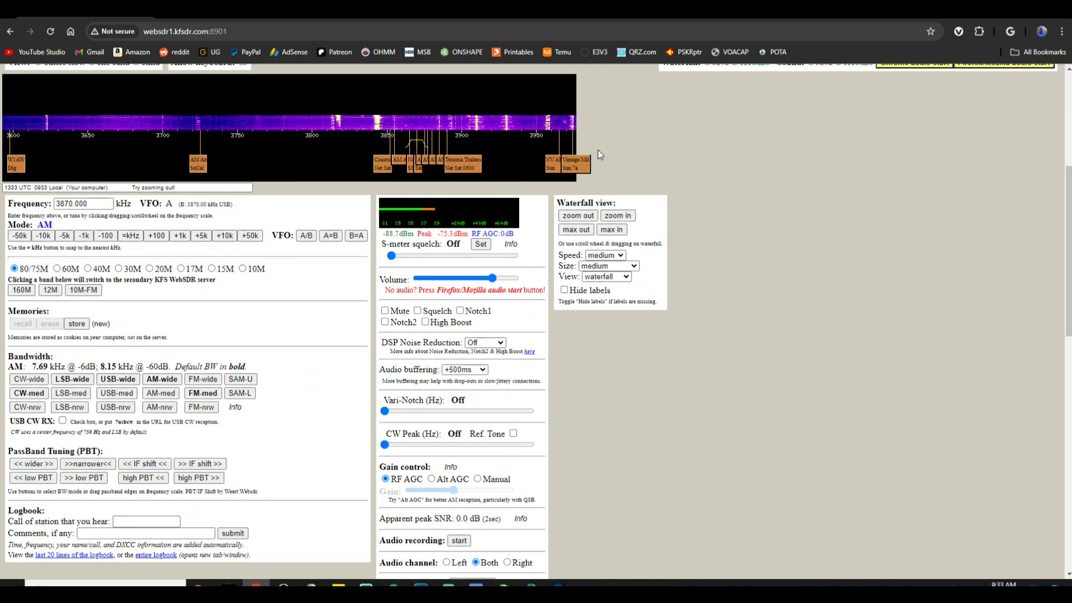
scroll(597, 150, up, 1)
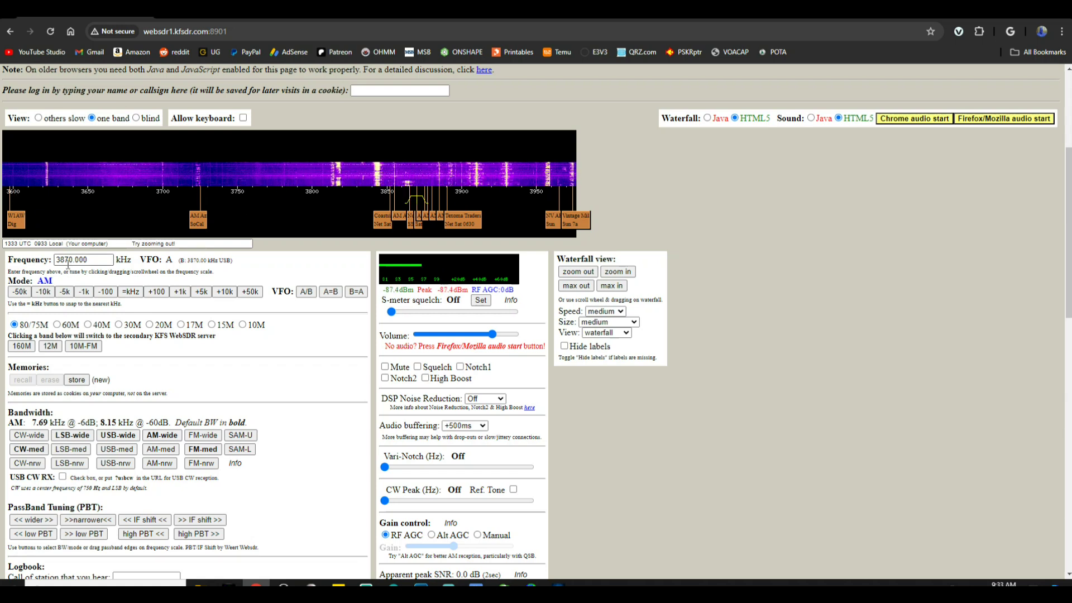
click(149, 324)
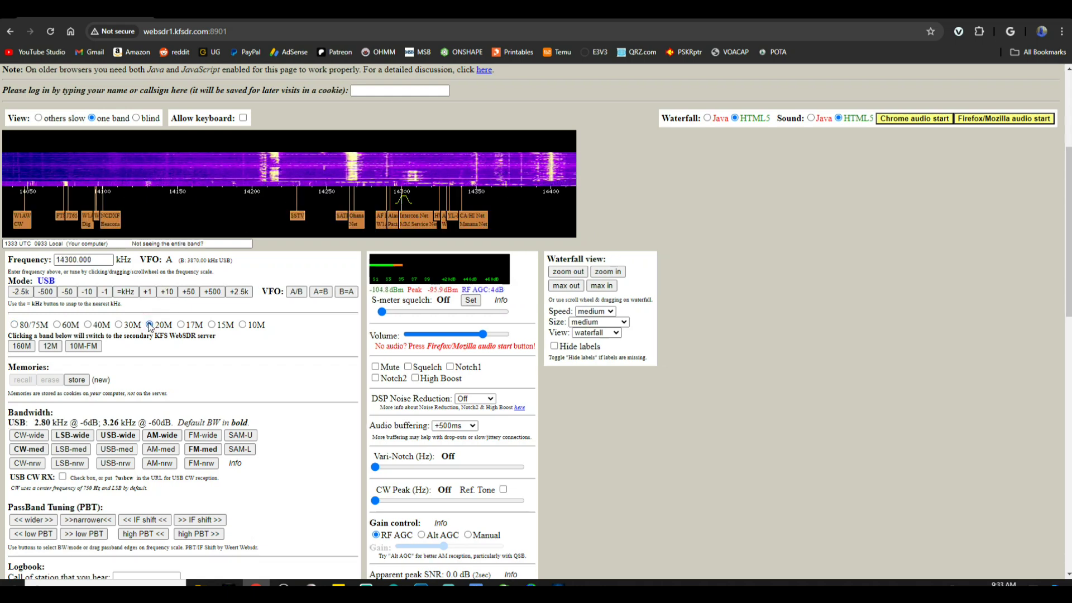
- Start audio, tune to 14306.750 kHz USB with a 3.74 kHz passband, then go back
click(119, 435)
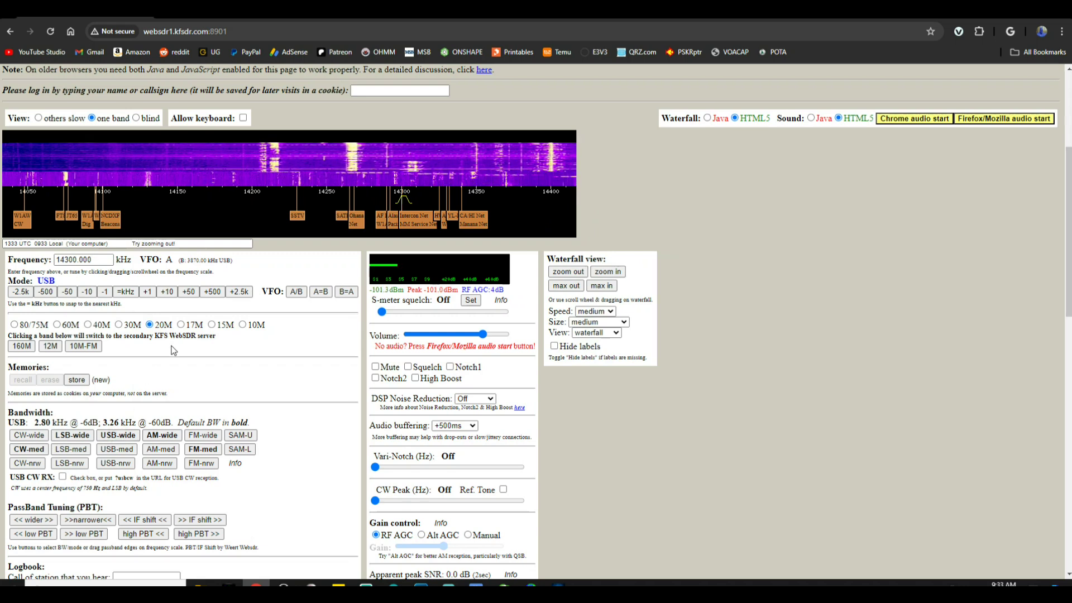
click(914, 118)
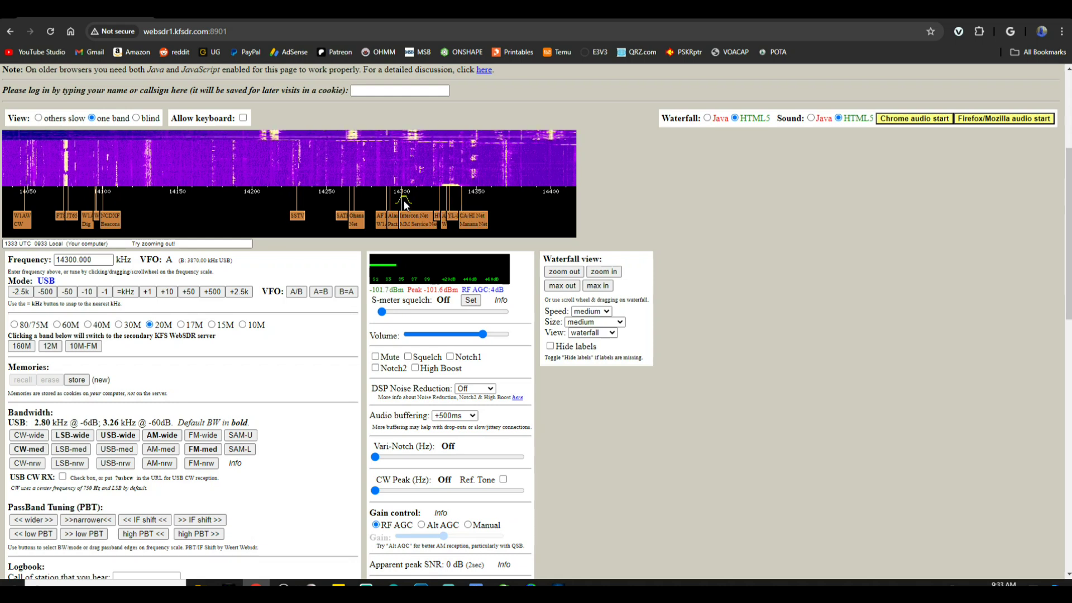
drag(401, 204, 450, 197)
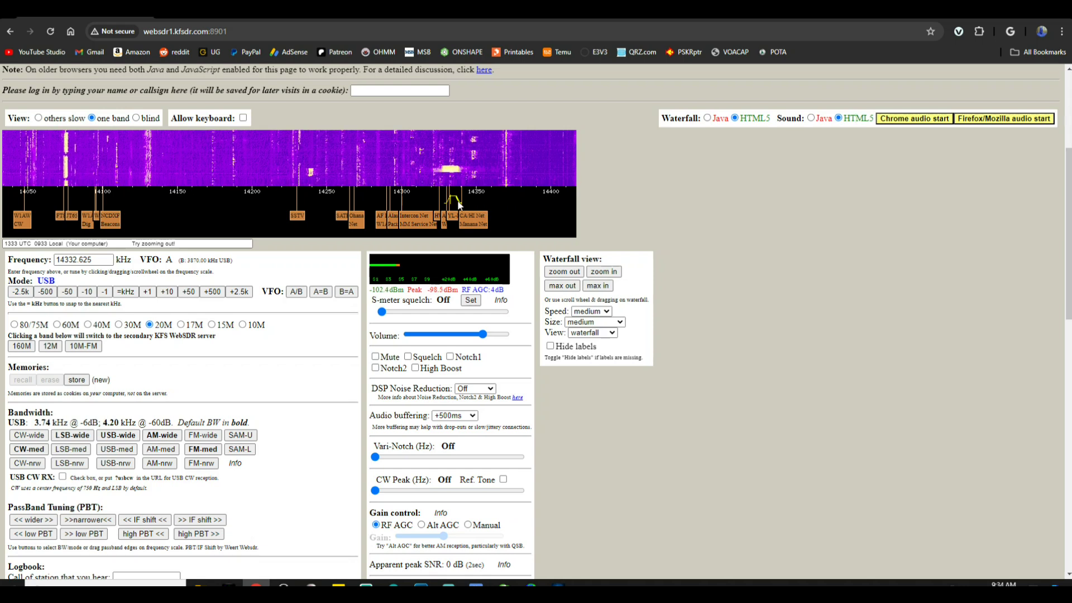
drag(448, 202, 418, 190)
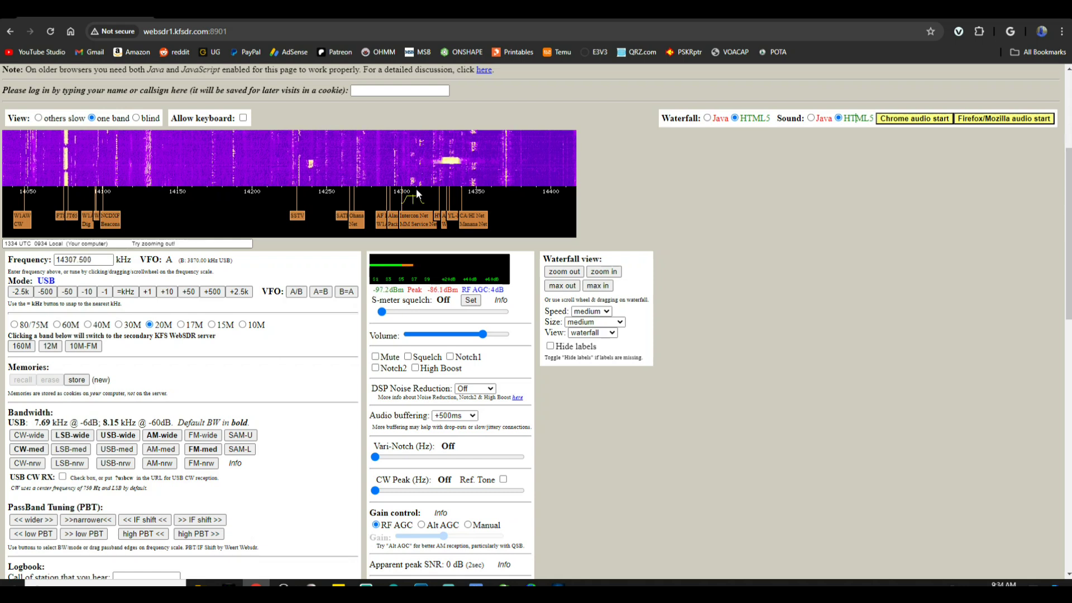
click(417, 188)
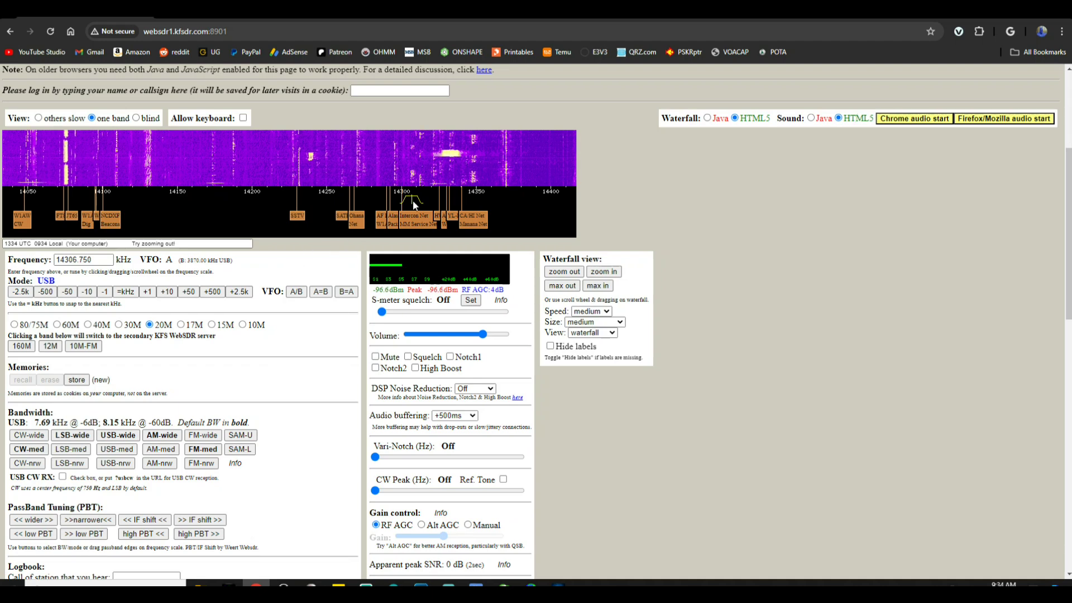
click(10, 32)
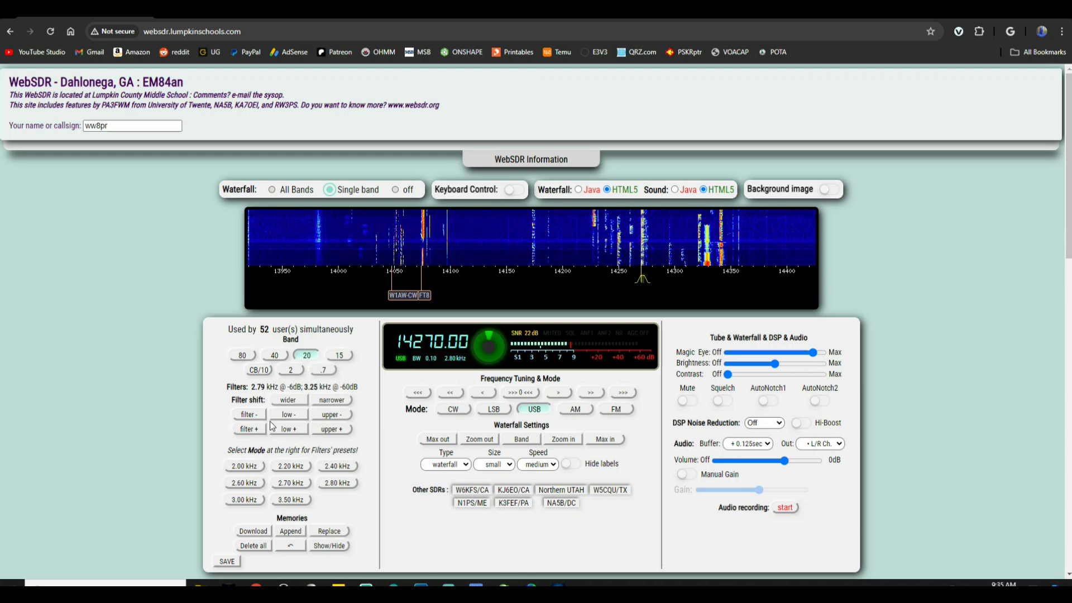
- Back on the server list, filter the 20m list to Europe and open the Red Pitaya SDR
click(10, 32)
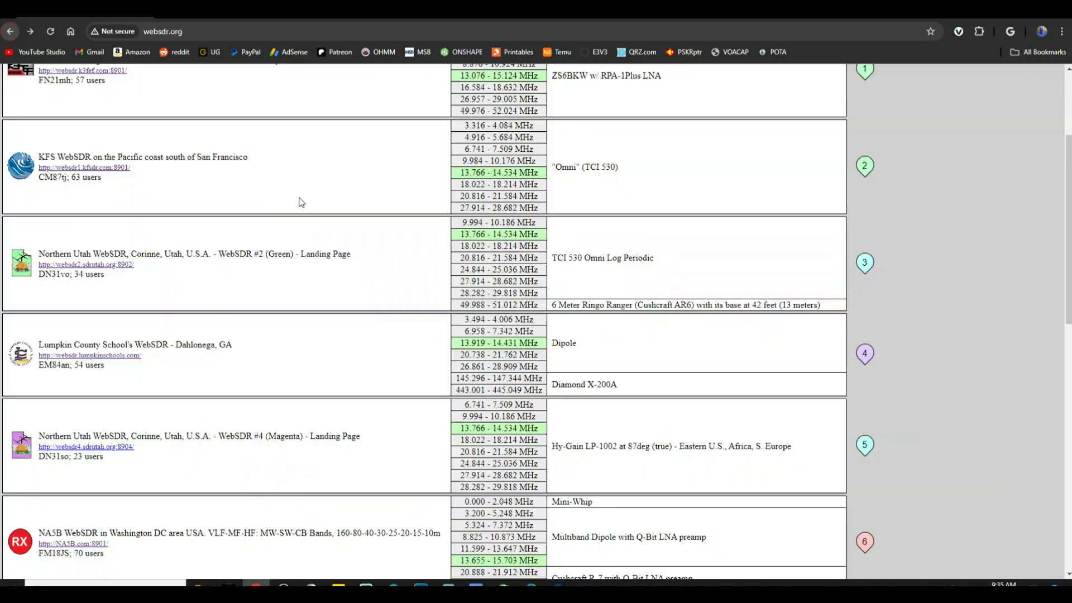
scroll(190, 230, up, 3)
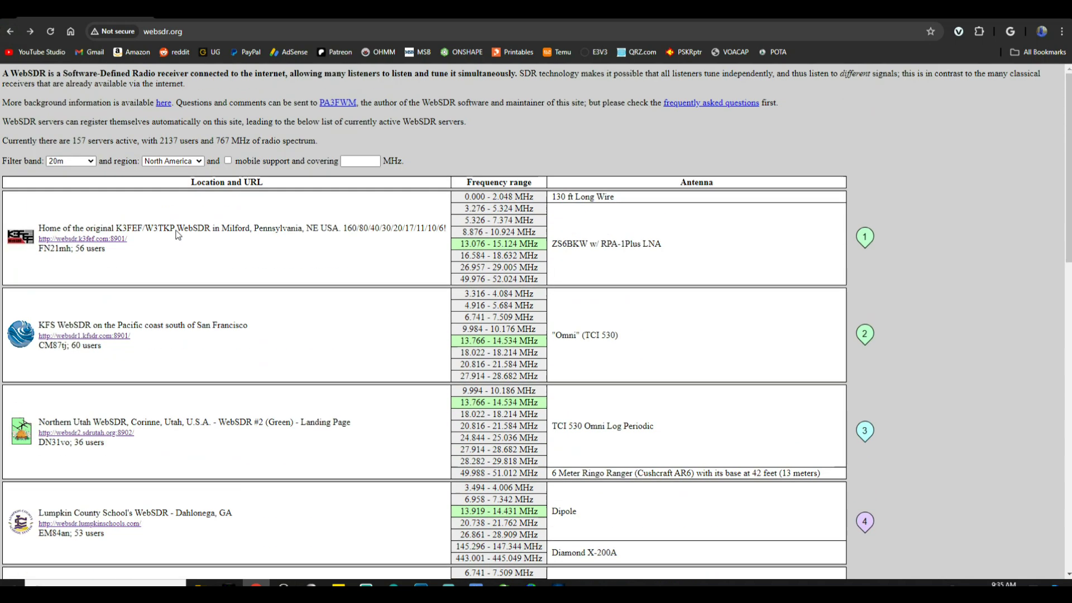
click(196, 167)
click(184, 180)
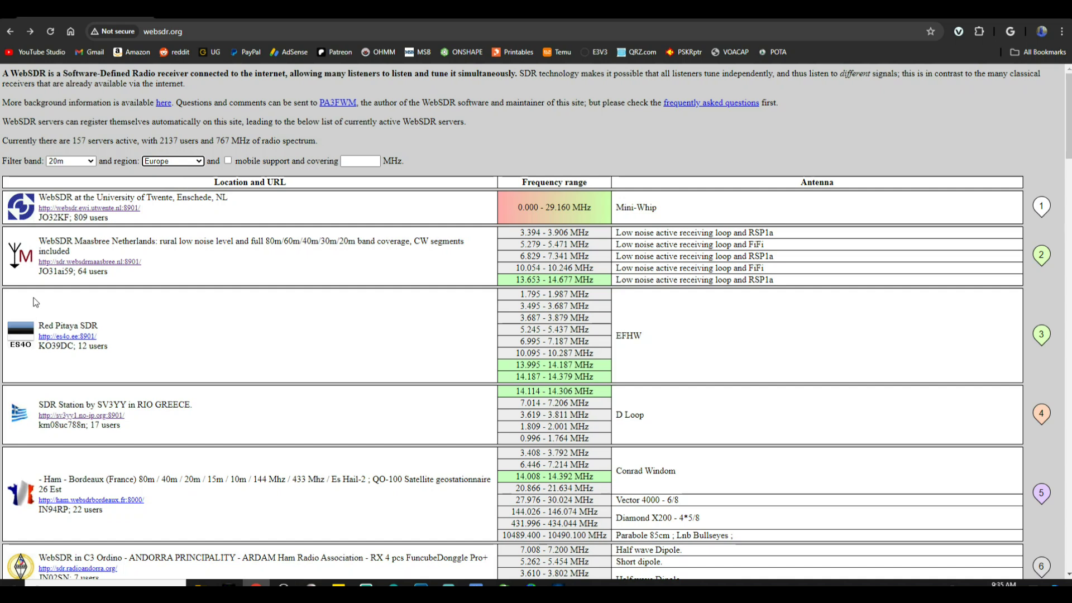
click(54, 336)
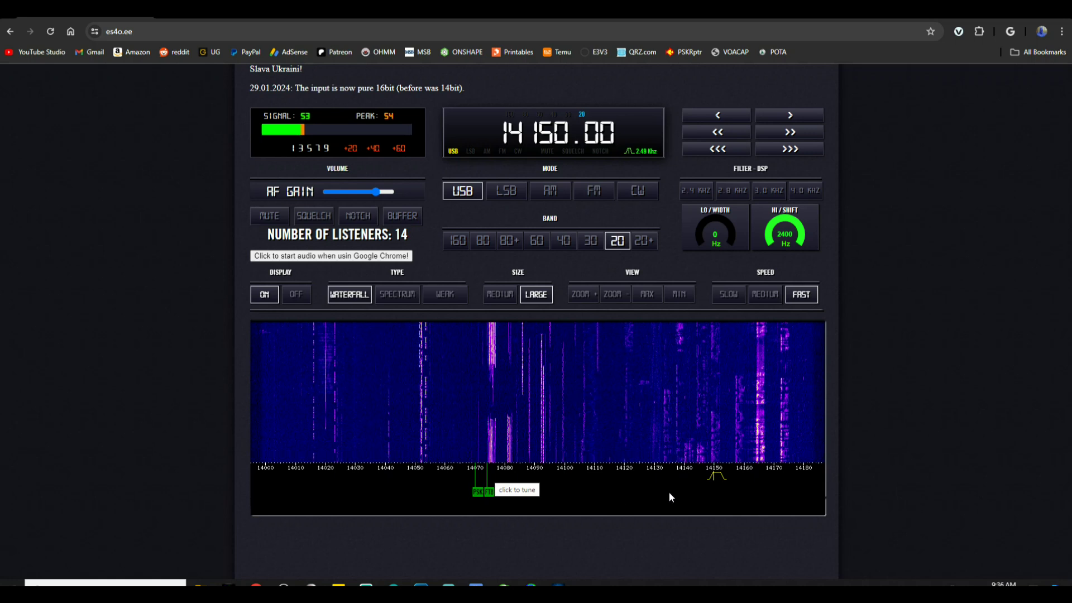
- Widen the USB passband, tune to 14147.00 kHz, show SPECTRUM, then return to the list
drag(723, 474, 699, 477)
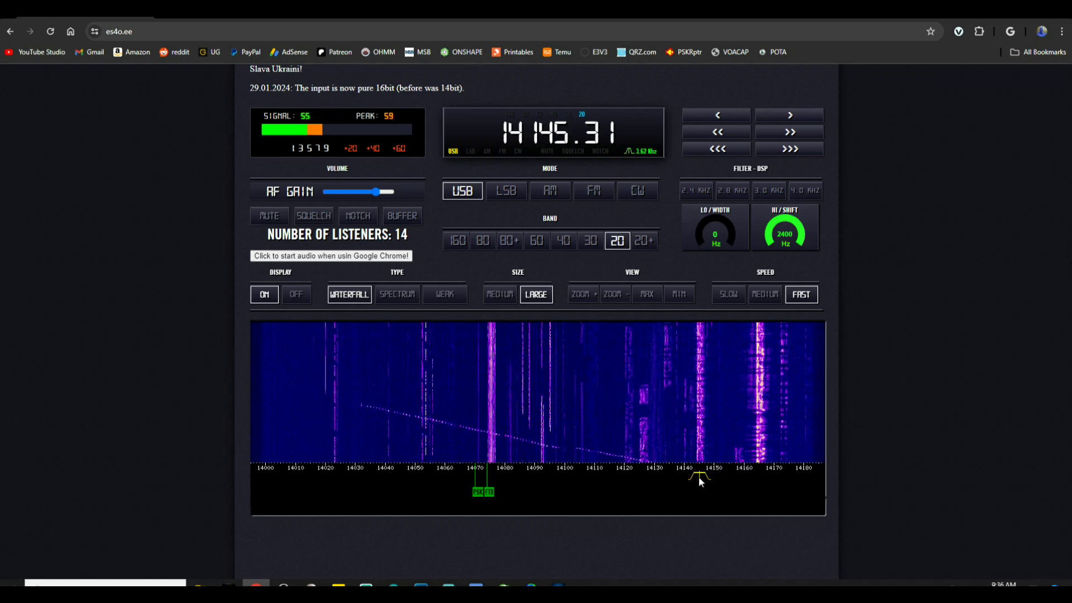
click(726, 115)
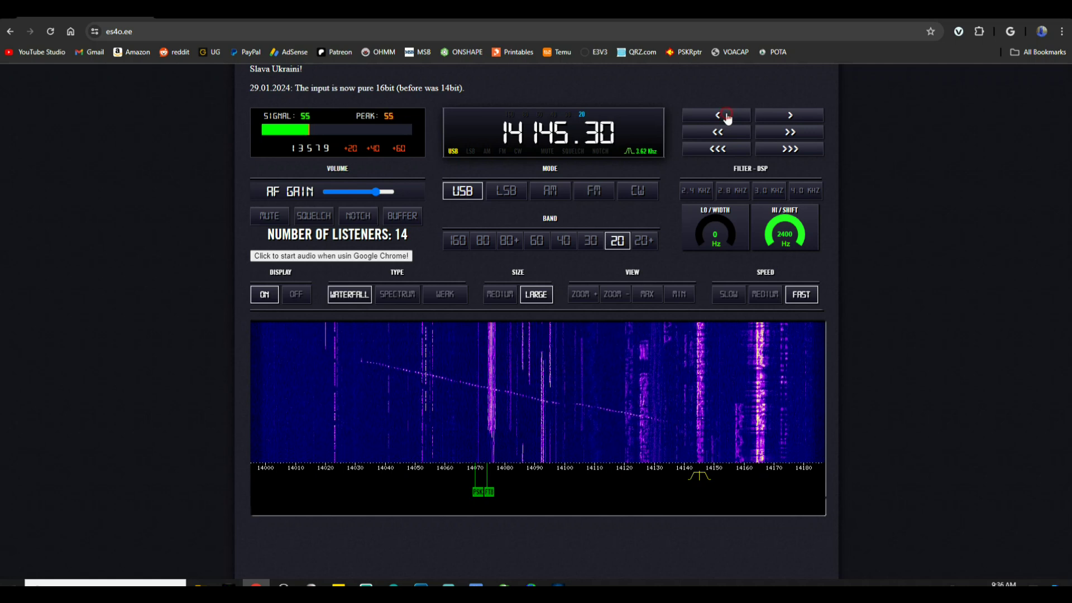
click(725, 116)
click(726, 116)
click(725, 115)
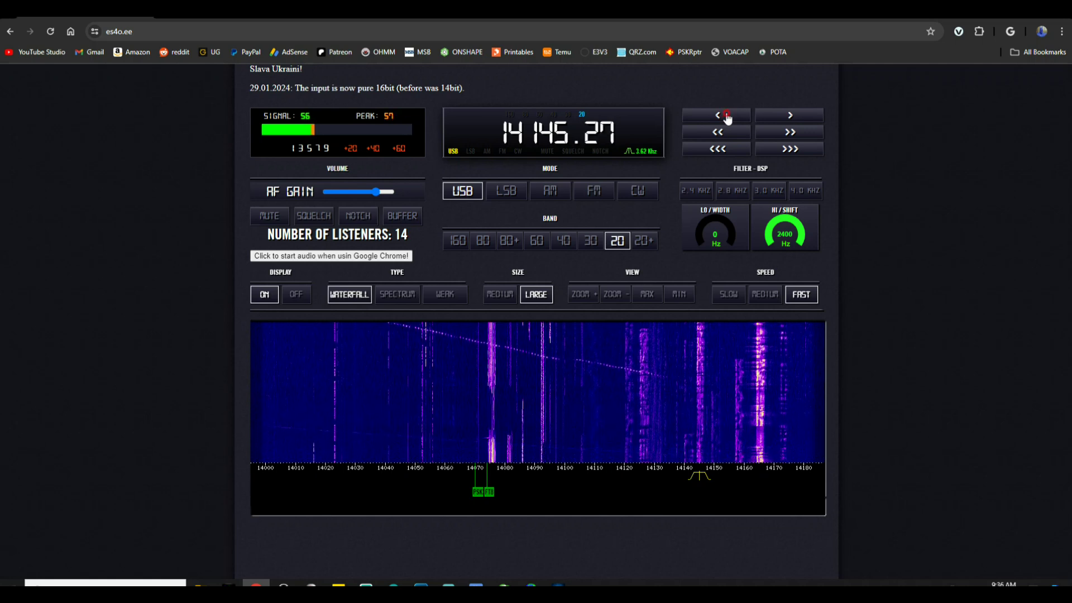
click(717, 134)
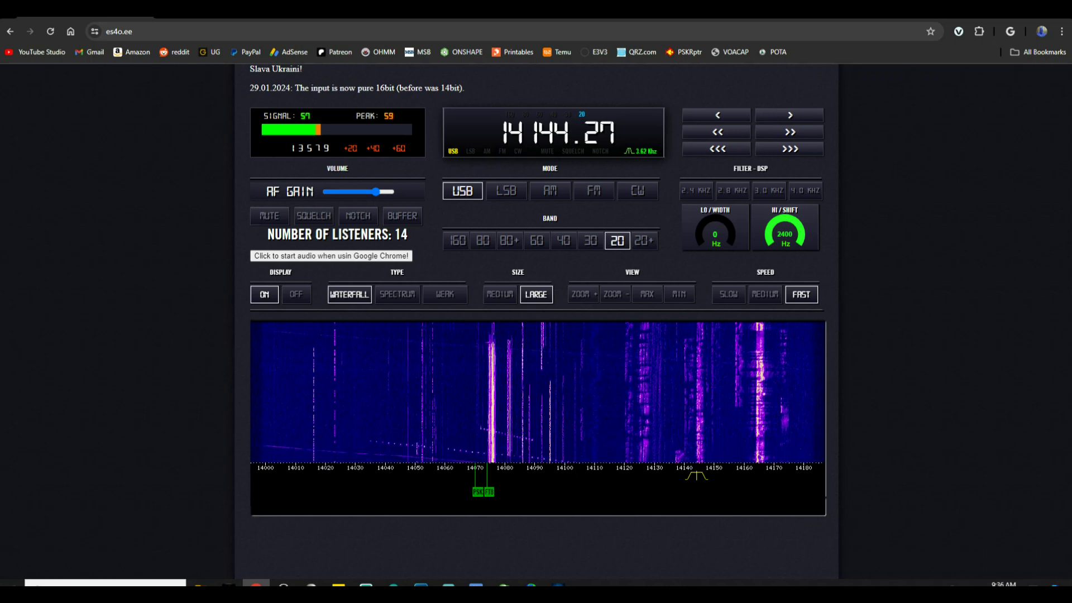
click(705, 472)
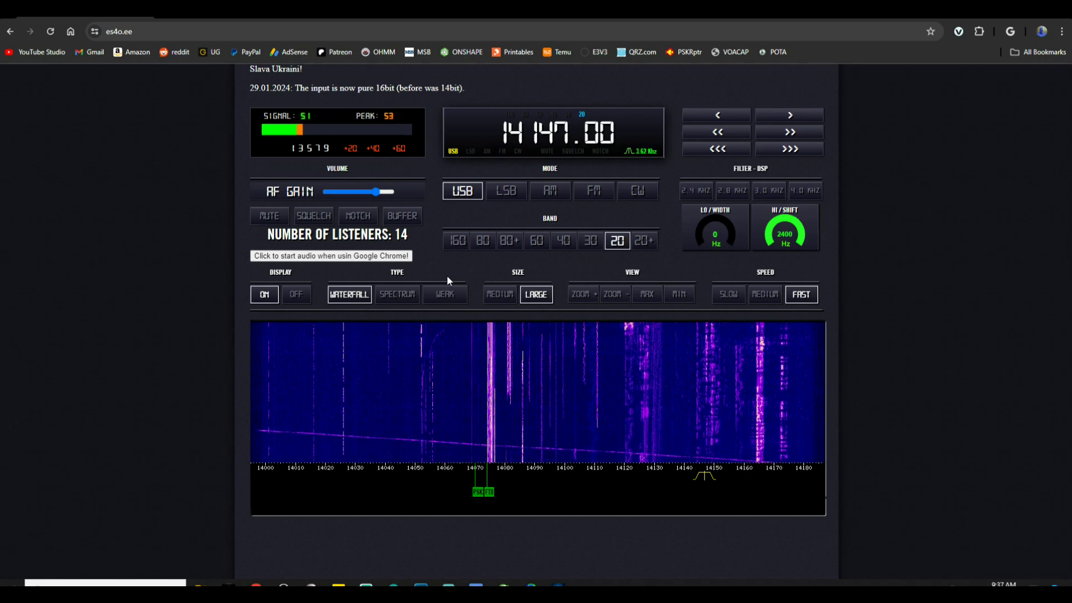
click(406, 294)
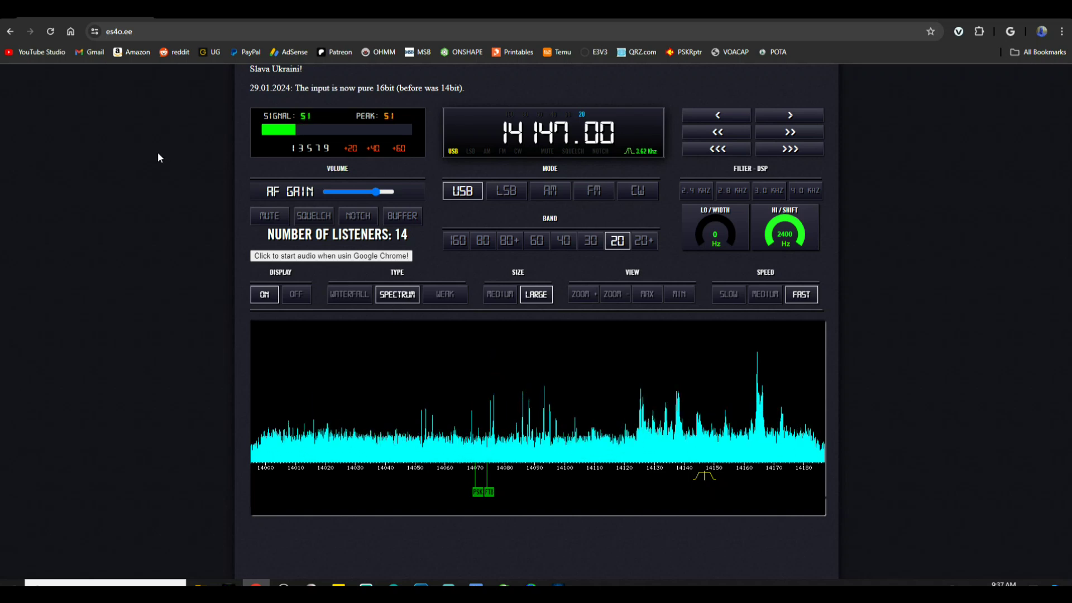
click(11, 33)
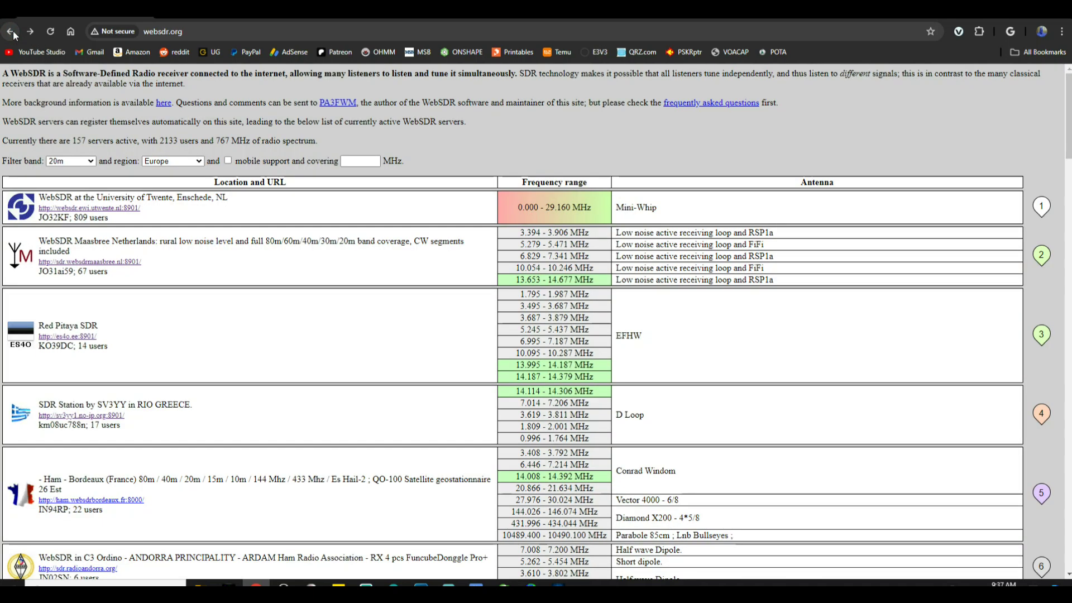